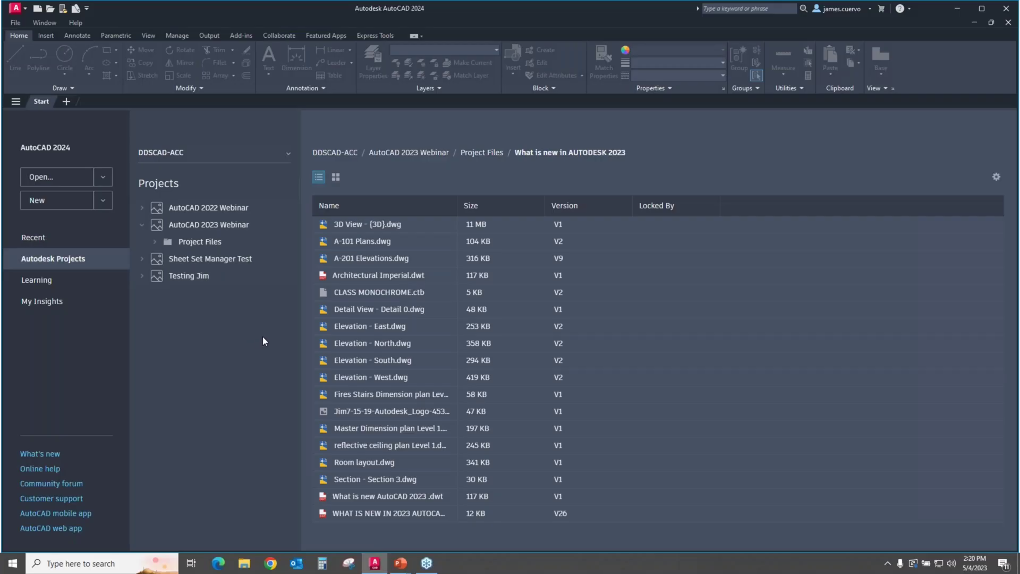
Open Tab Improvements.dwg from the 03-New DWG tabs and PS Tabs folder, one level up
{"action": "left_click", "coordinate": [70, 185]}
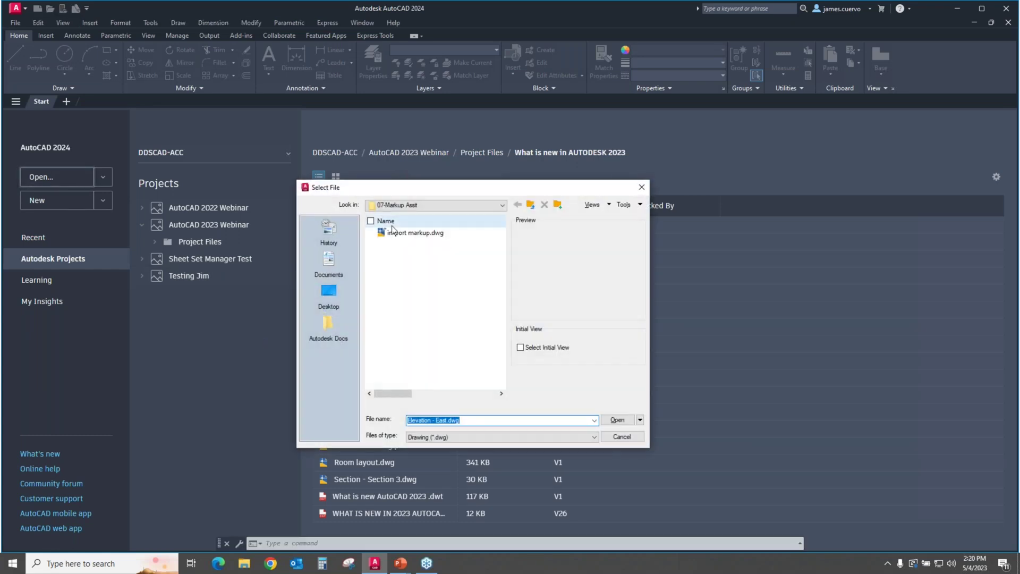
{"action": "left_click", "coordinate": [532, 205]}
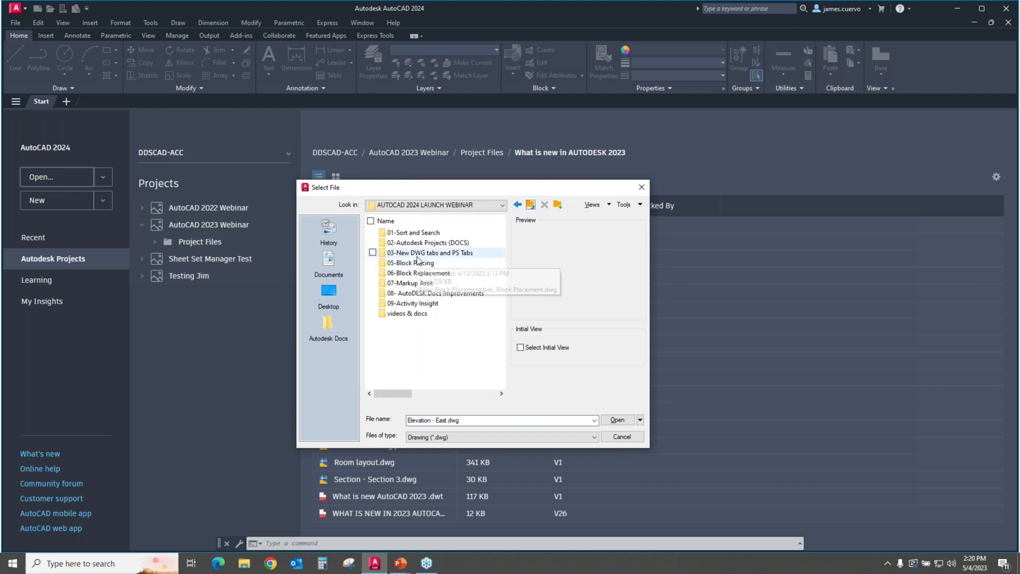
{"action": "left_click", "coordinate": [420, 254]}
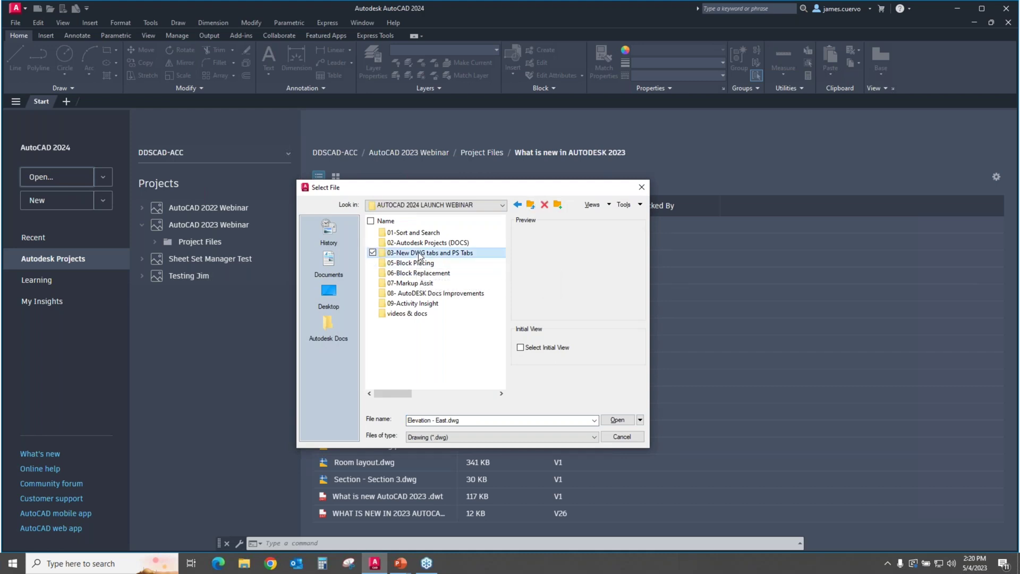
{"action": "double_click", "coordinate": [383, 254]}
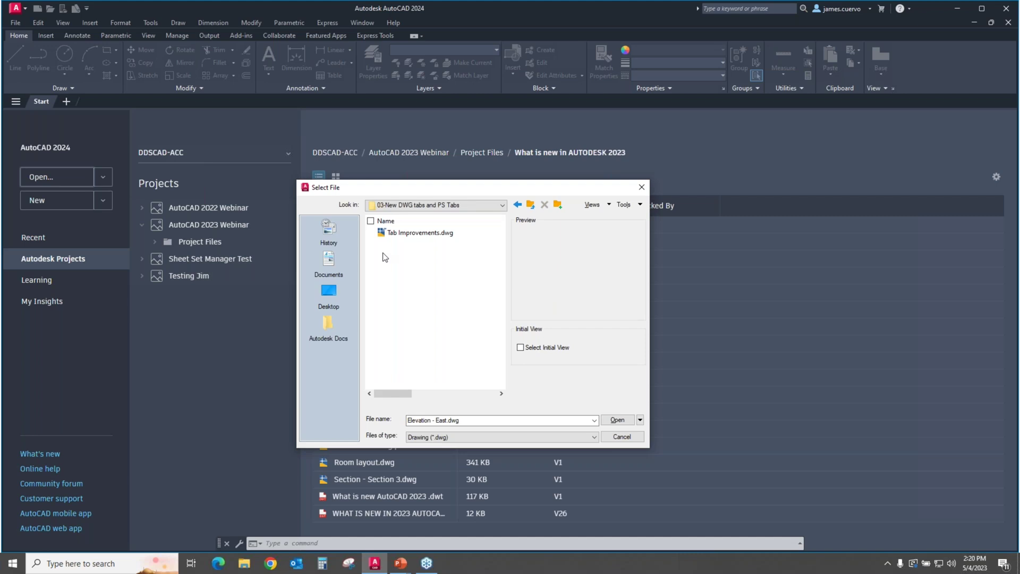
{"action": "left_click", "coordinate": [379, 233]}
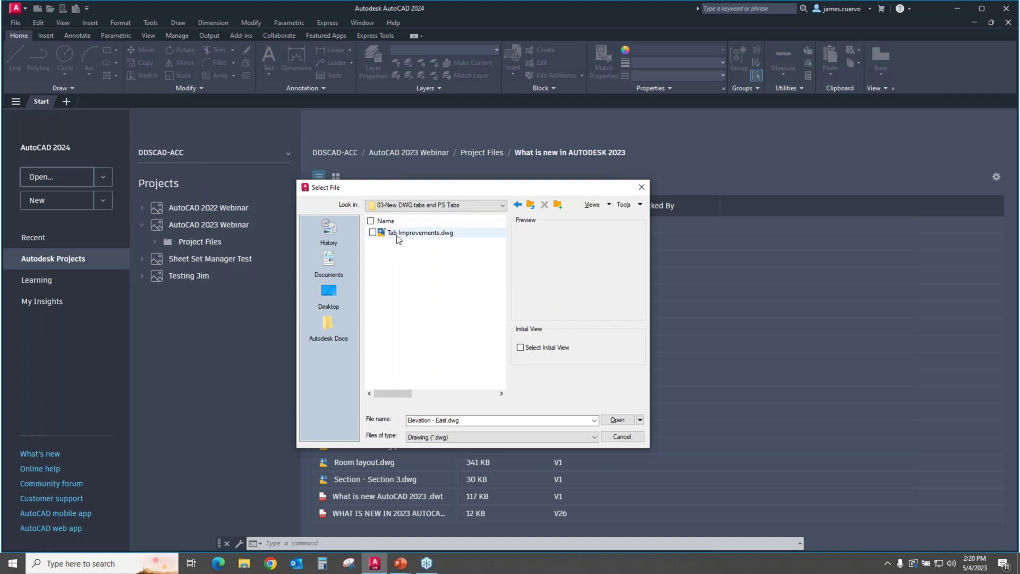
{"action": "left_click", "coordinate": [616, 418]}
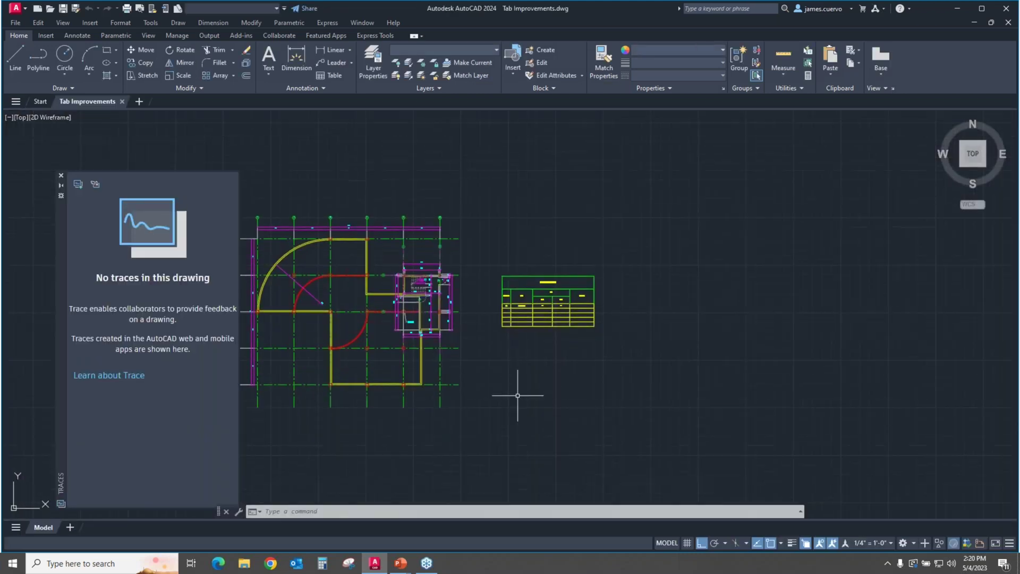
{"action": "left_click", "coordinate": [60, 177]}
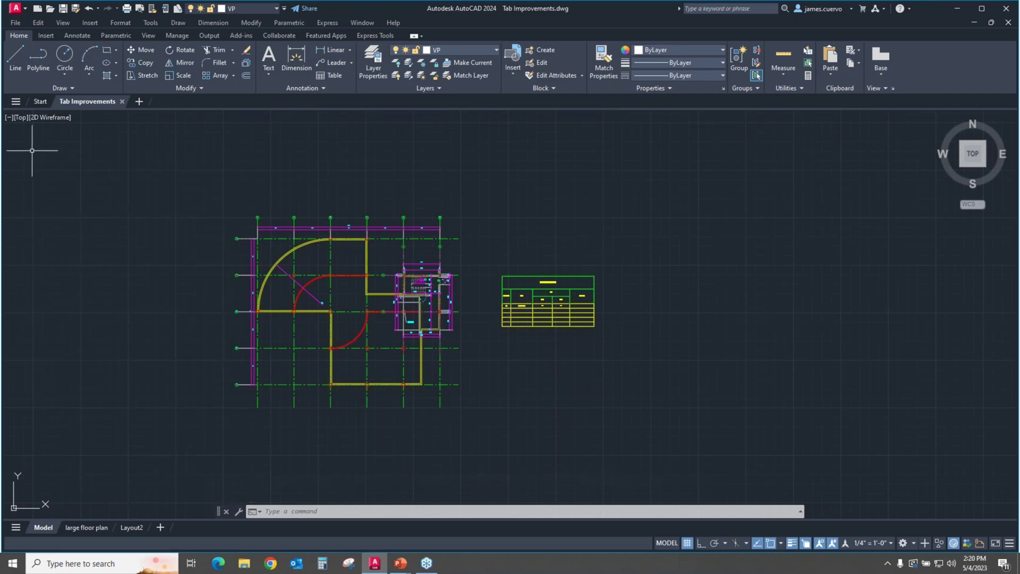
{"action": "left_click", "coordinate": [16, 103]}
{"action": "mouse_move", "coordinate": [93, 101]}
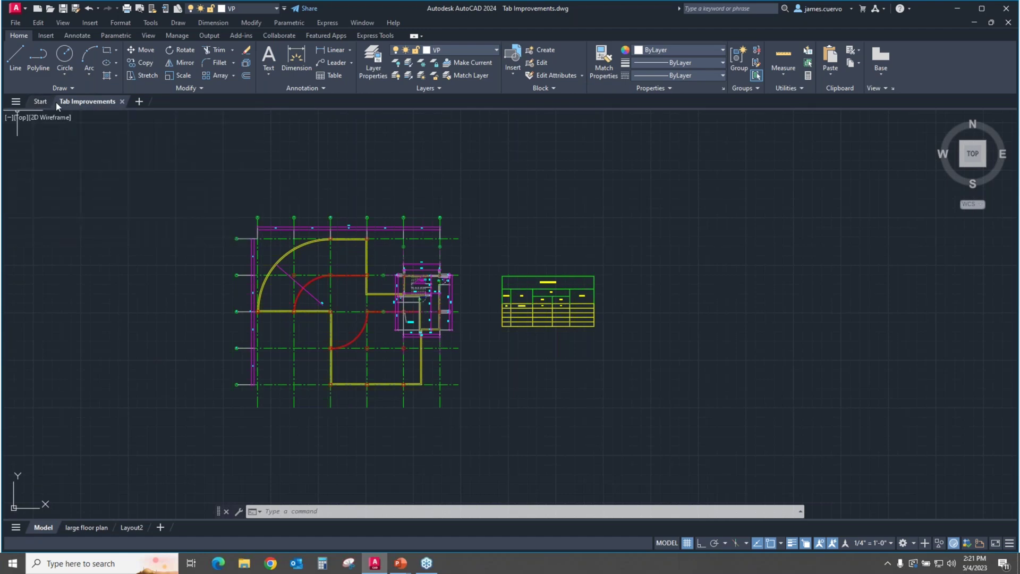
{"action": "left_click", "coordinate": [15, 102]}
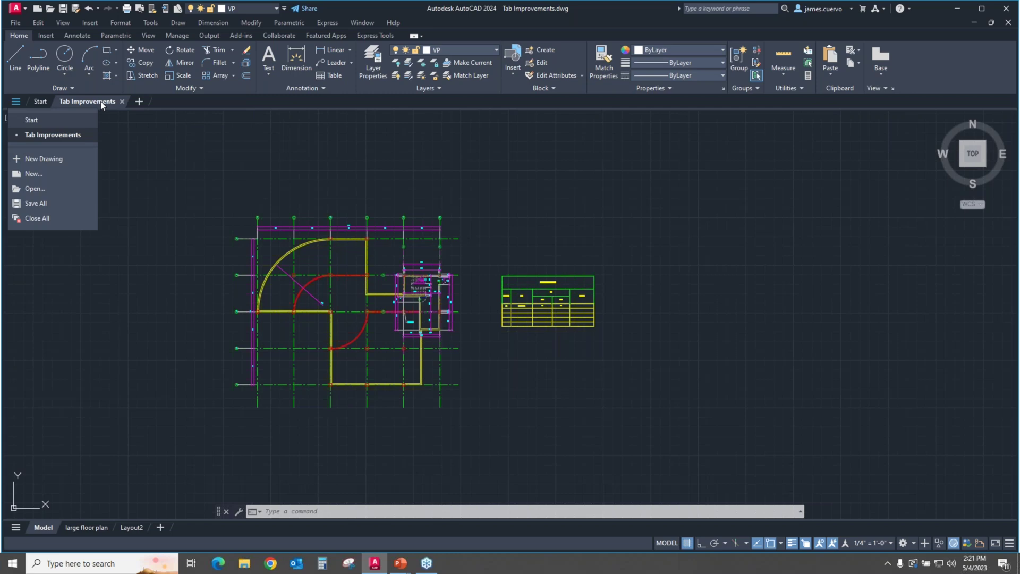
Create a blank Drawing3 from the file tabs, close it, then show the open-drawings list
{"action": "left_click", "coordinate": [136, 103]}
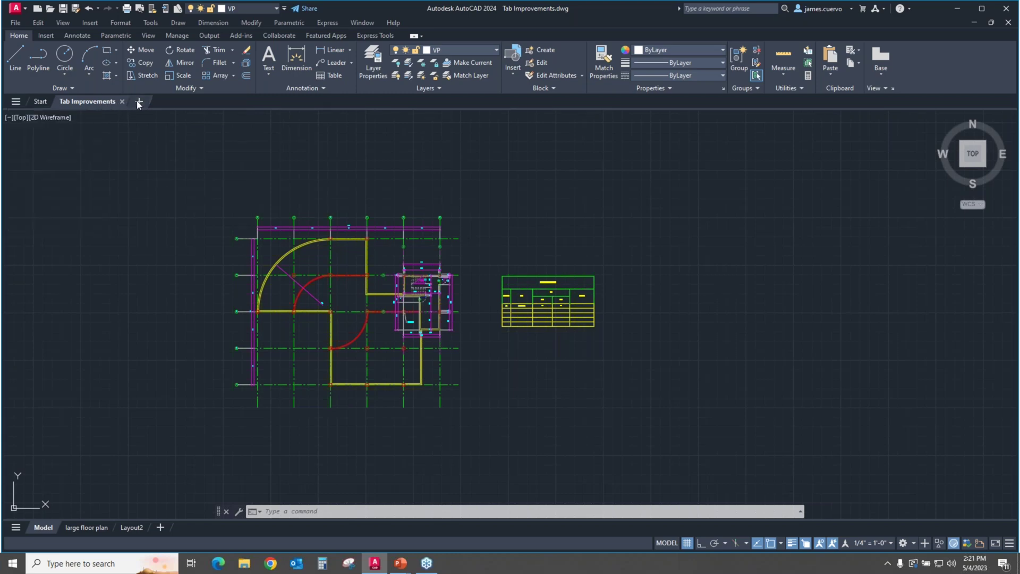
{"action": "left_click", "coordinate": [137, 103]}
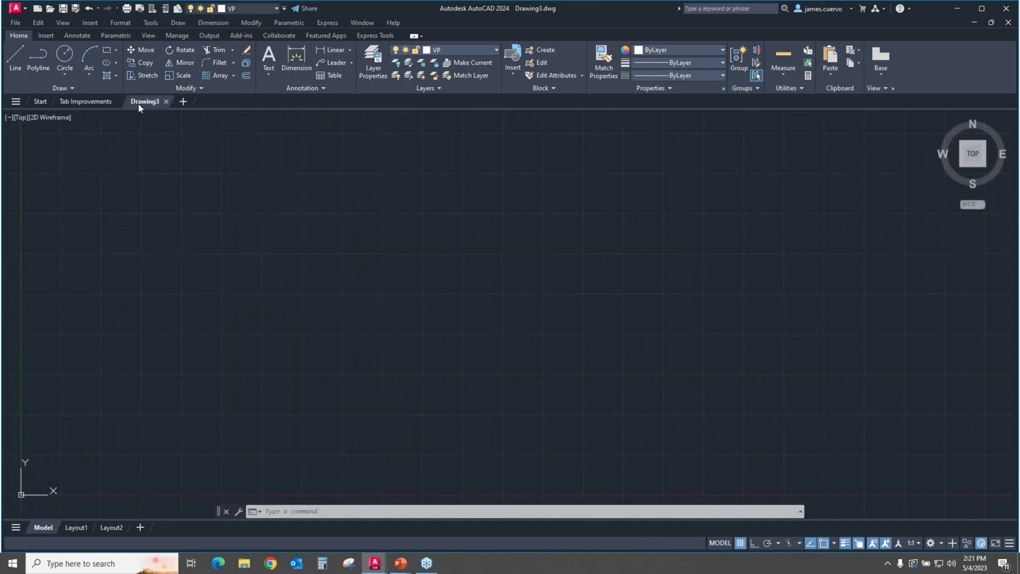
{"action": "left_click", "coordinate": [18, 101]}
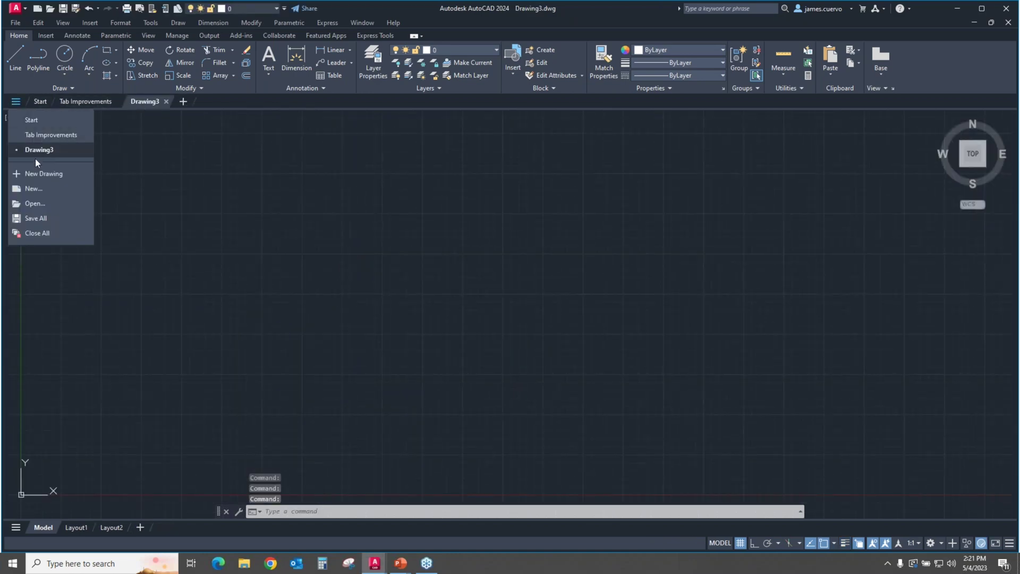
{"action": "left_click", "coordinate": [166, 101]}
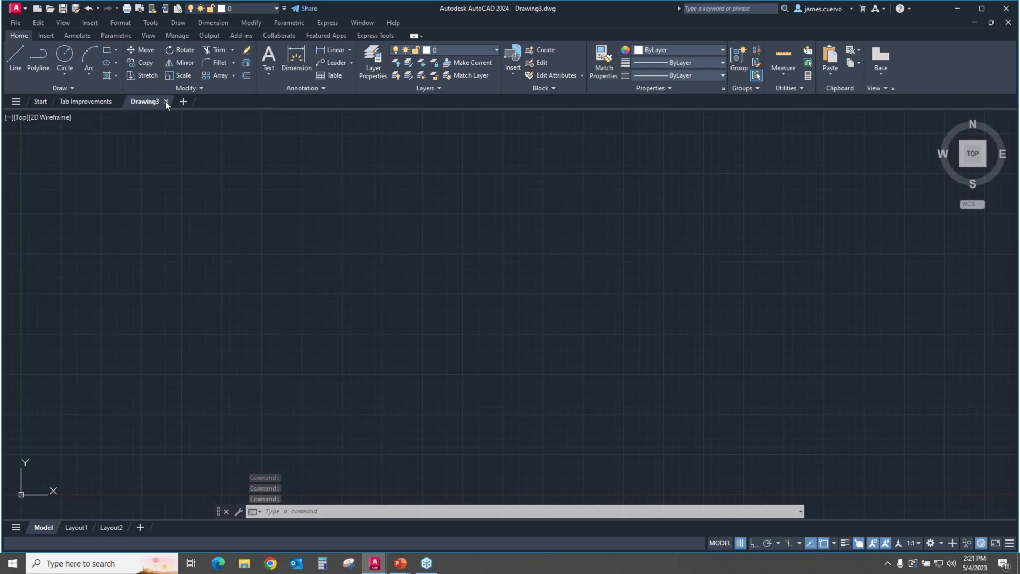
{"action": "left_click", "coordinate": [16, 102]}
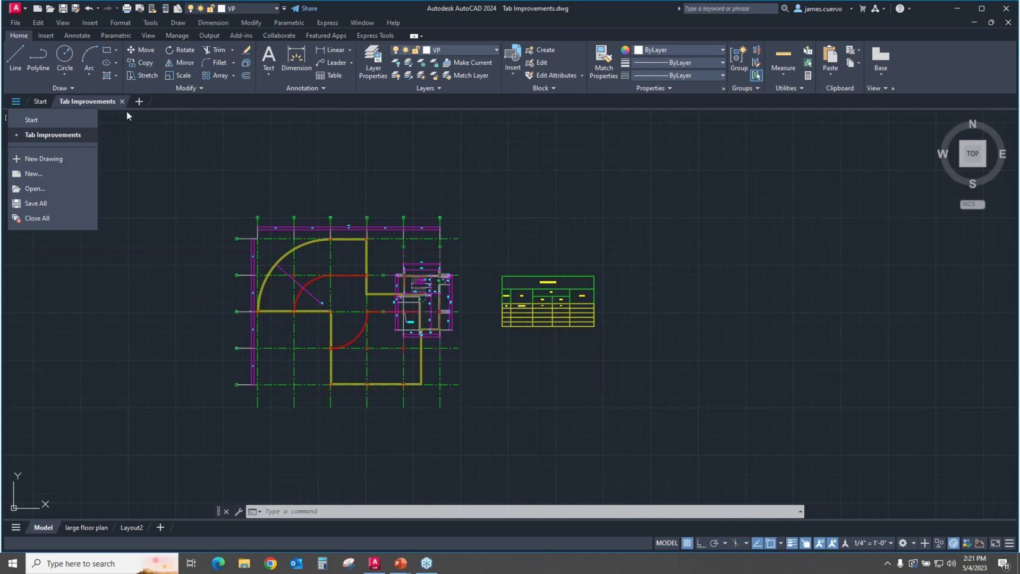
{"action": "left_click", "coordinate": [26, 174]}
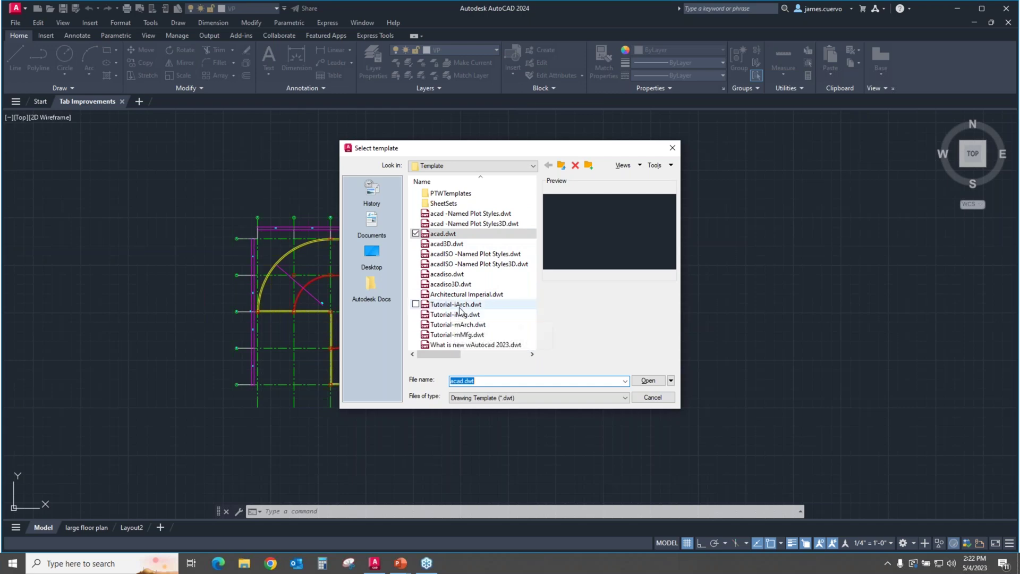
{"action": "left_click", "coordinate": [647, 399]}
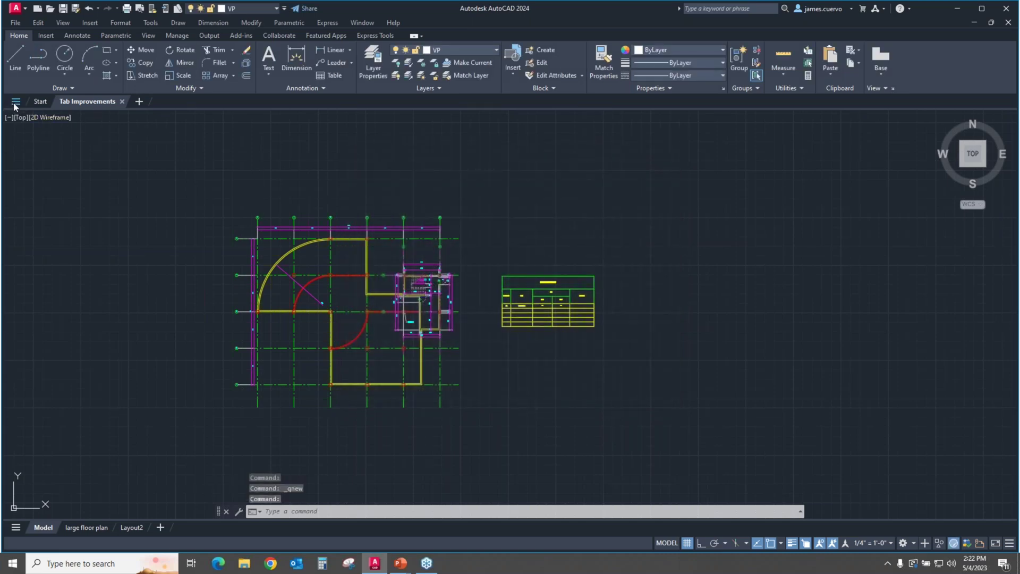
{"action": "left_click", "coordinate": [16, 101]}
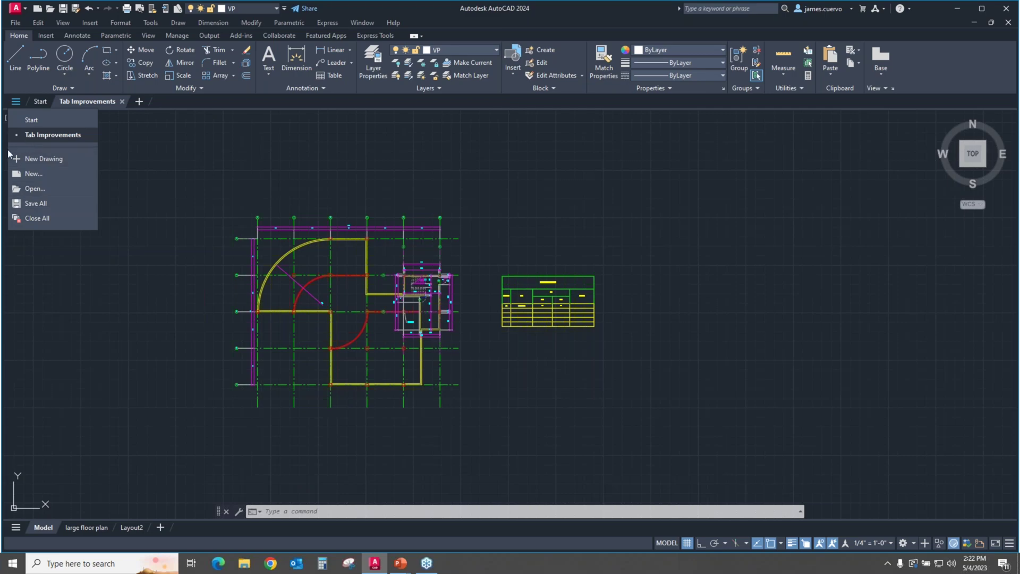
{"action": "left_click", "coordinate": [30, 188]}
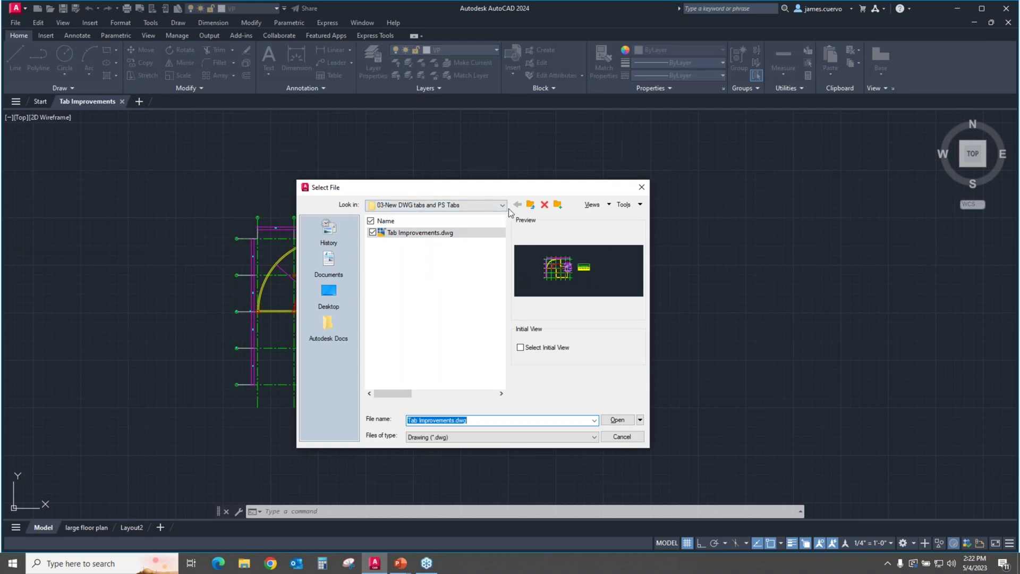
{"action": "left_click", "coordinate": [622, 436]}
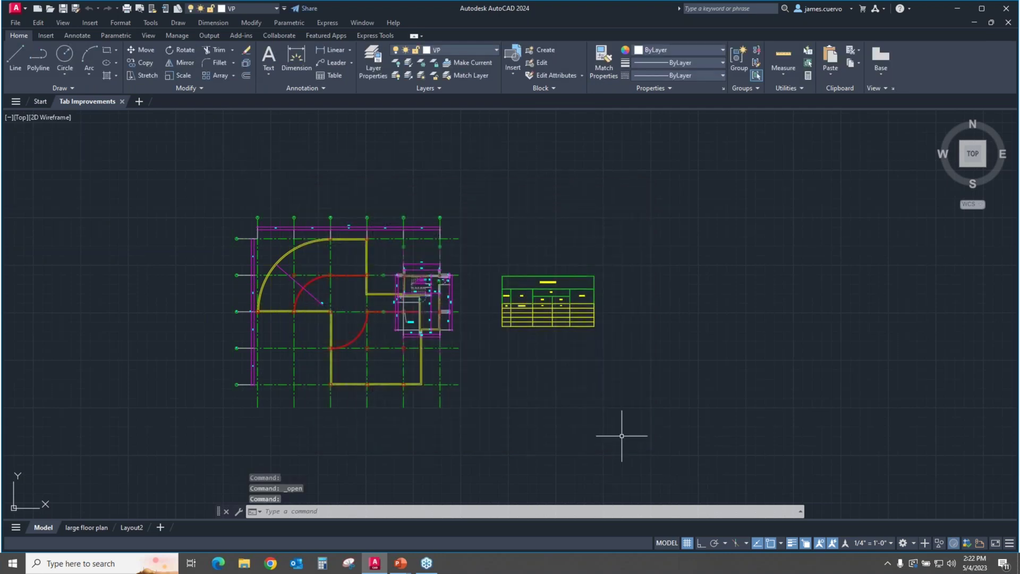
{"action": "left_click", "coordinate": [16, 101]}
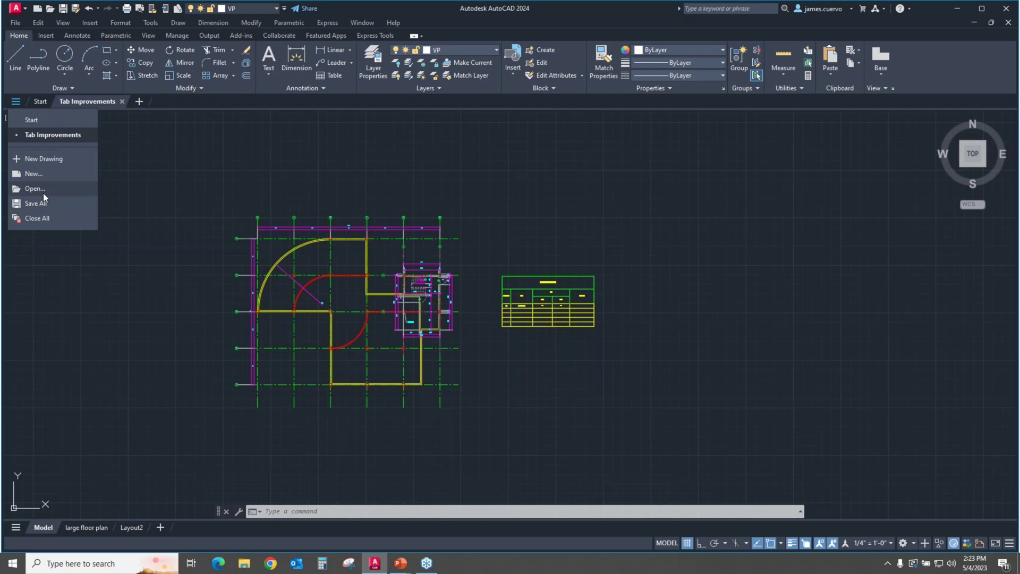
Dismiss the drawings list, switch to the large floor plan layout and show its tab options
{"action": "left_click", "coordinate": [139, 336]}
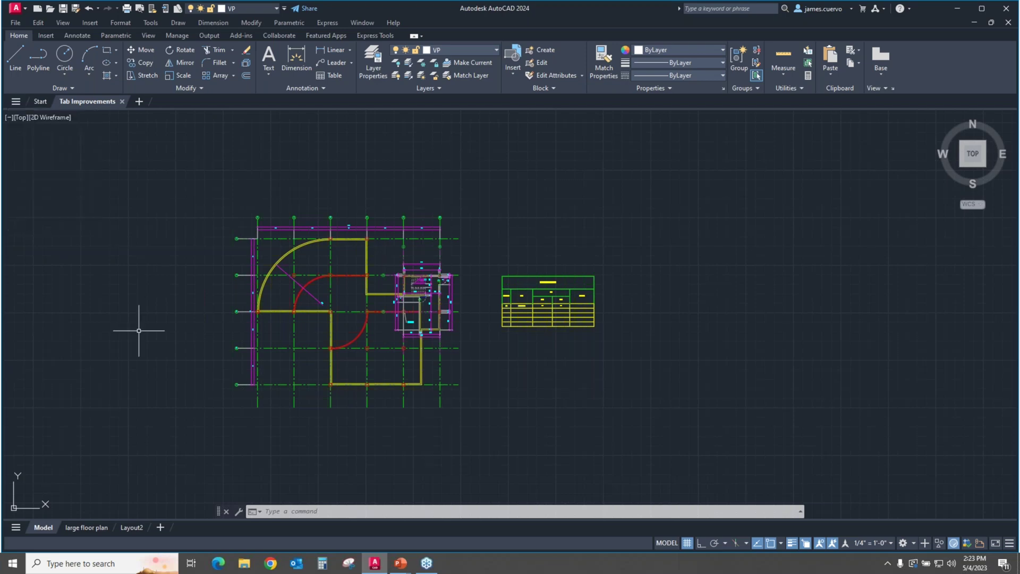
{"action": "left_click", "coordinate": [141, 330]}
{"action": "left_click", "coordinate": [136, 326]}
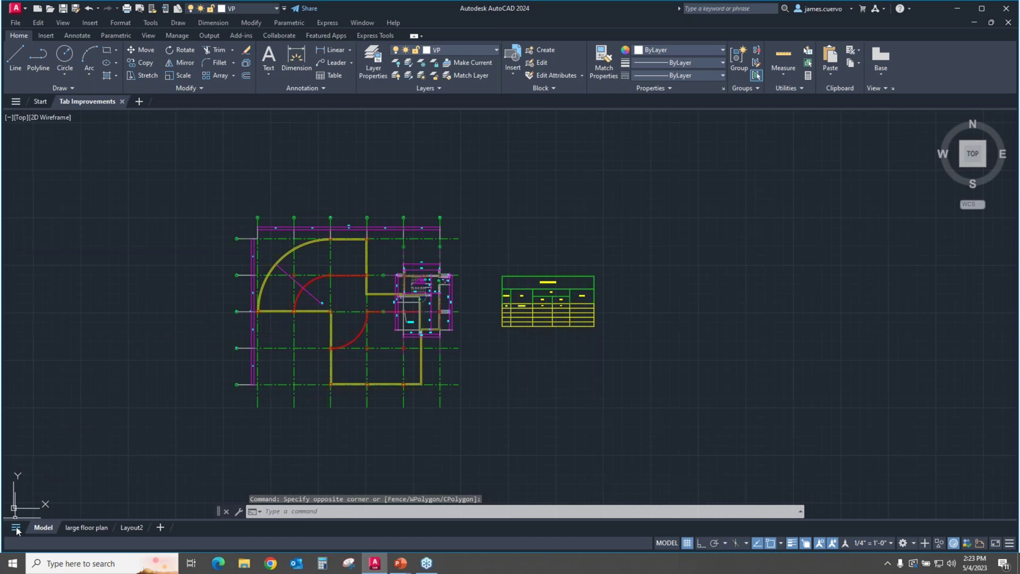
{"action": "mouse_move", "coordinate": [81, 532]}
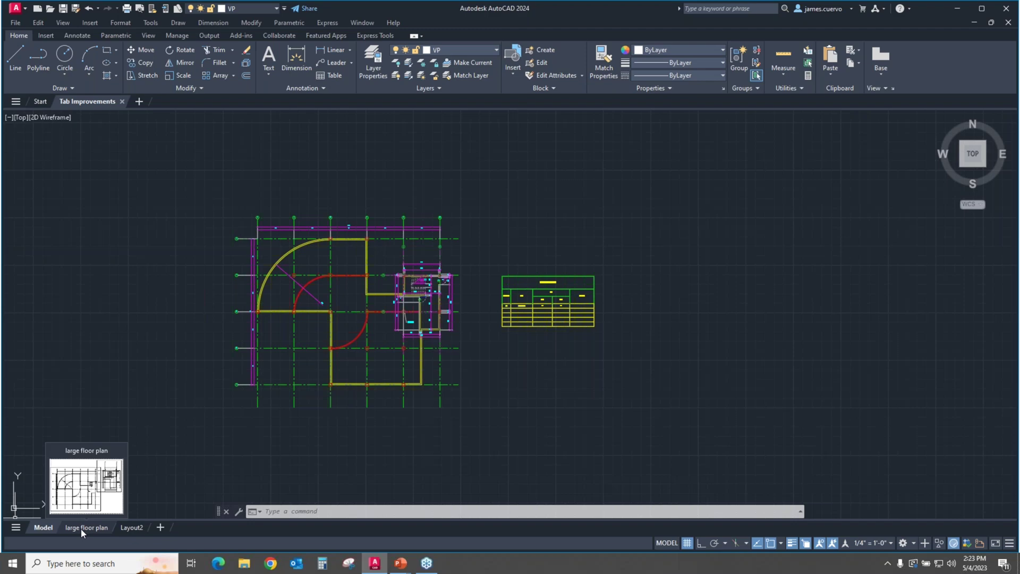
{"action": "left_click", "coordinate": [81, 529]}
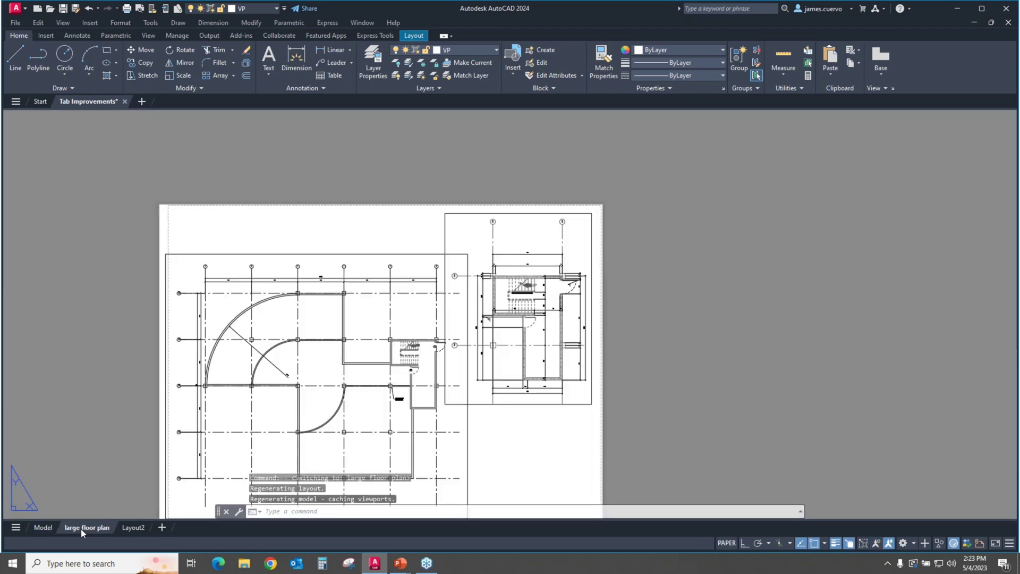
{"action": "right_click", "coordinate": [81, 529]}
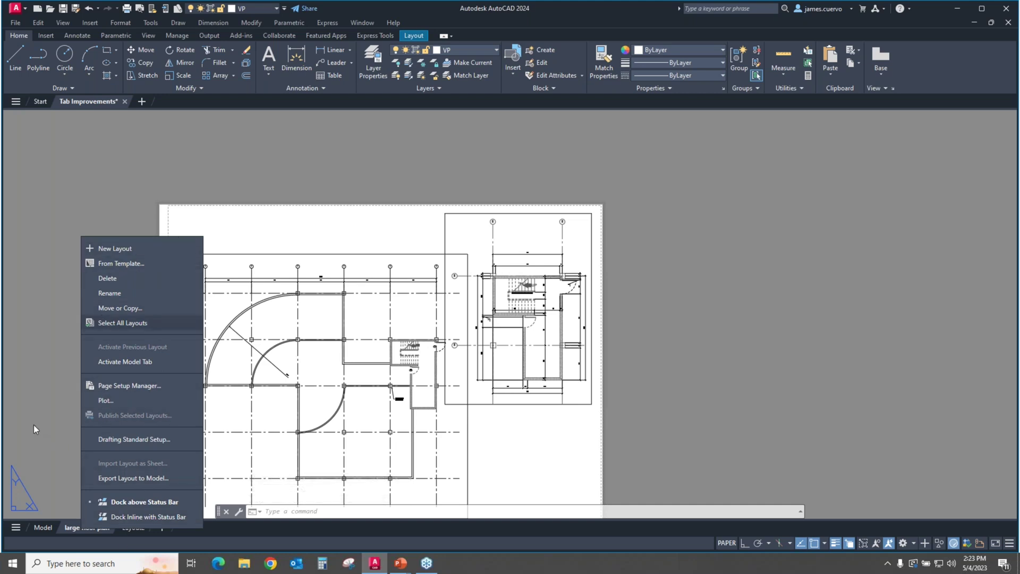
Import the Architectural Title Block layout from Architectural Imperial.dwt and switch to it
{"action": "left_click", "coordinate": [16, 531]}
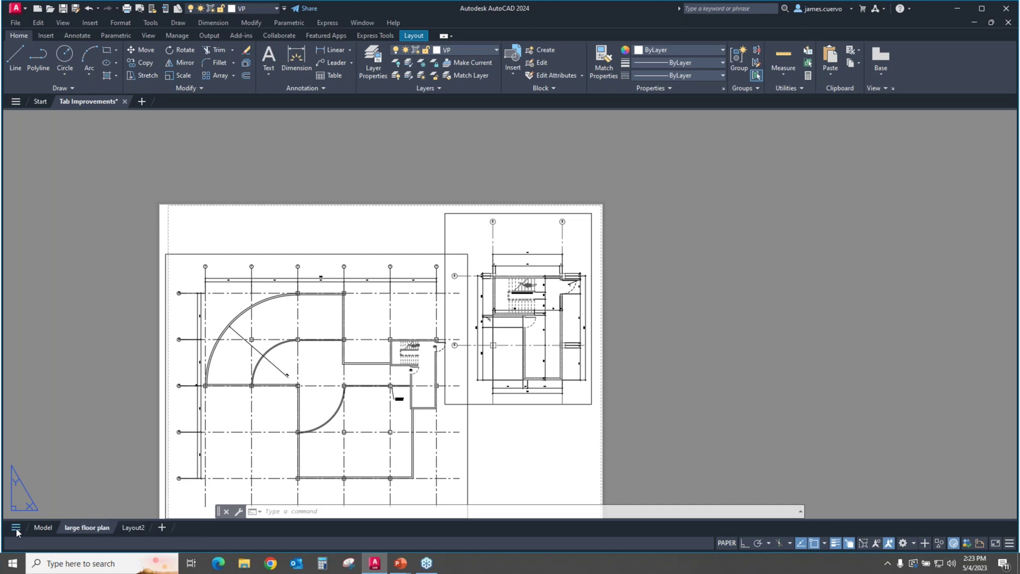
{"action": "left_click", "coordinate": [16, 530]}
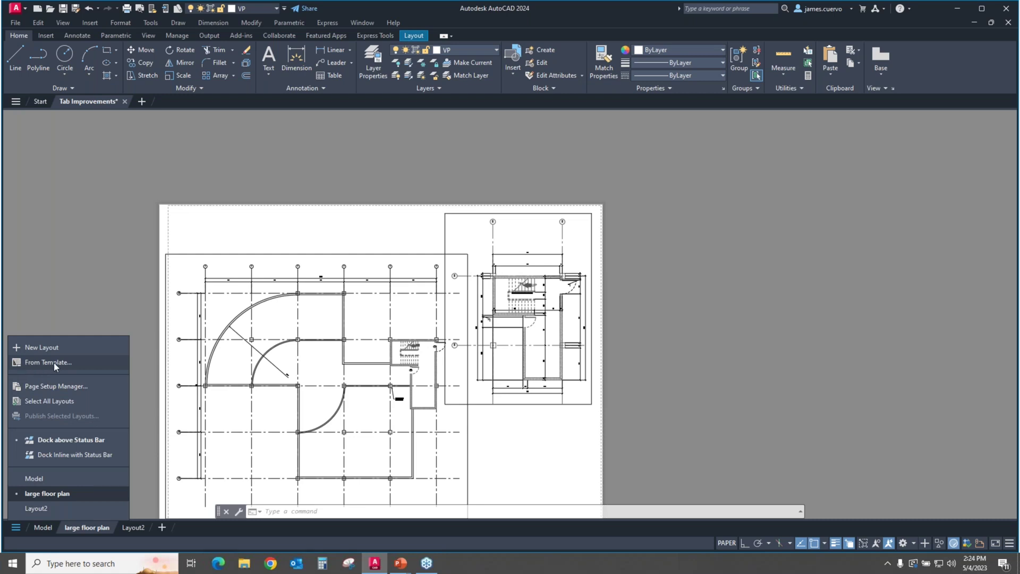
{"action": "left_click", "coordinate": [53, 362]}
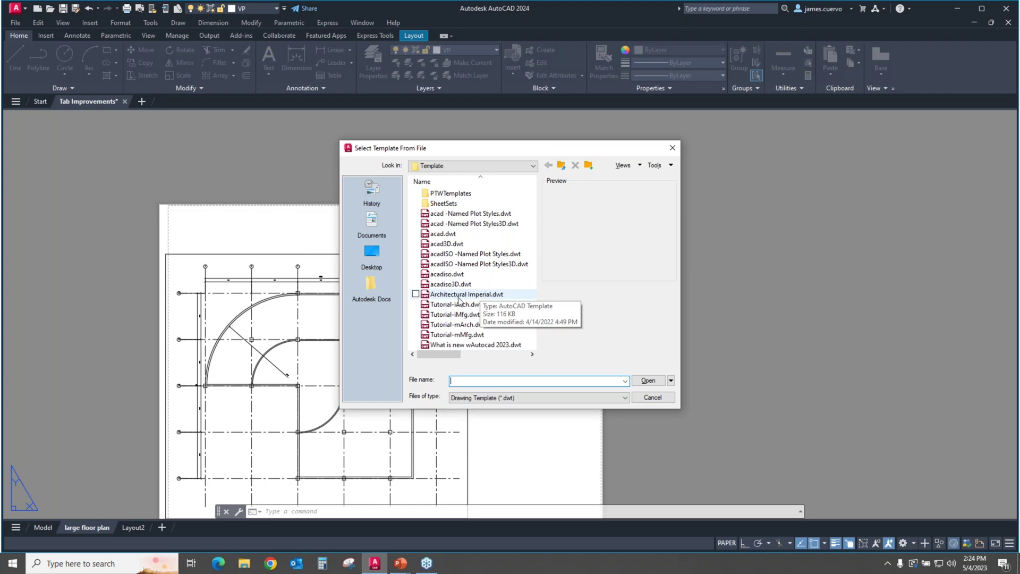
{"action": "left_click", "coordinate": [458, 297]}
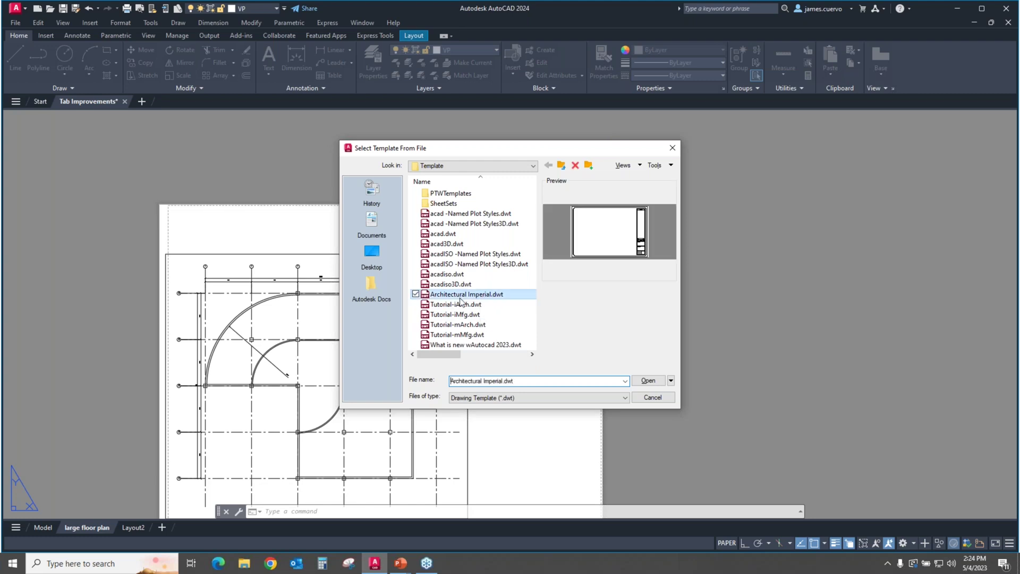
{"action": "left_click", "coordinate": [650, 381]}
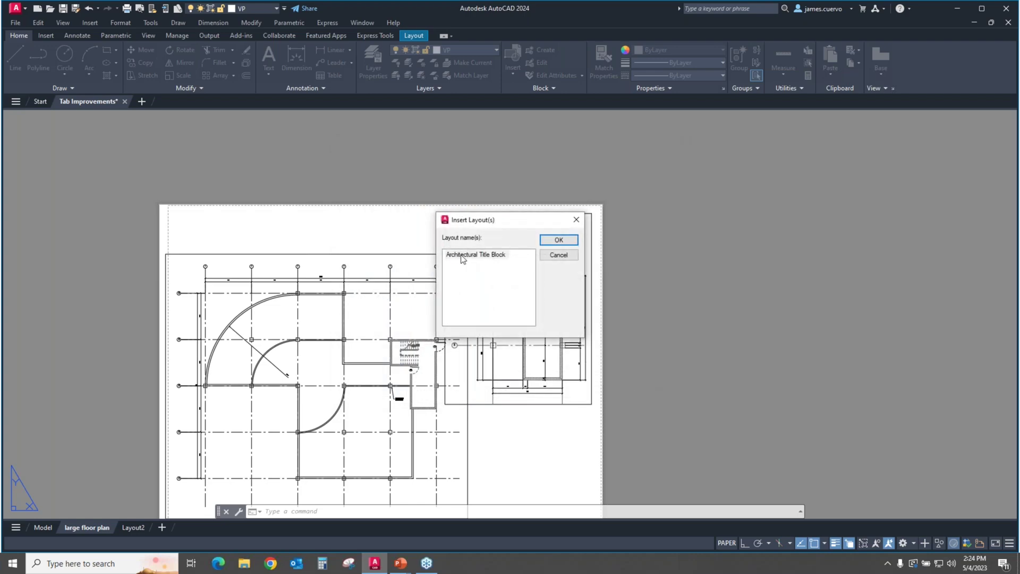
{"action": "left_click", "coordinate": [461, 257]}
{"action": "left_click", "coordinate": [558, 240]}
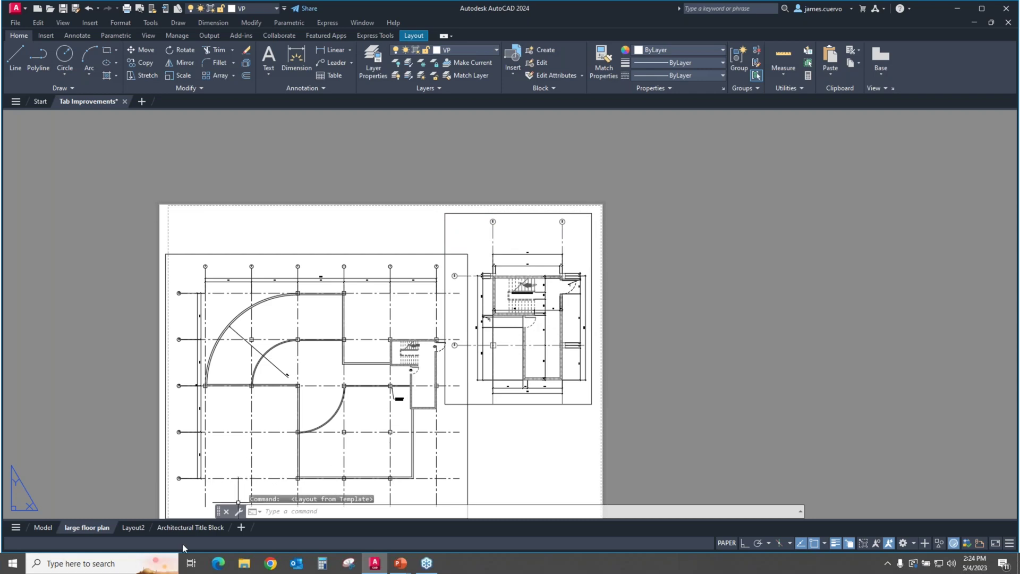
{"action": "left_click", "coordinate": [176, 528]}
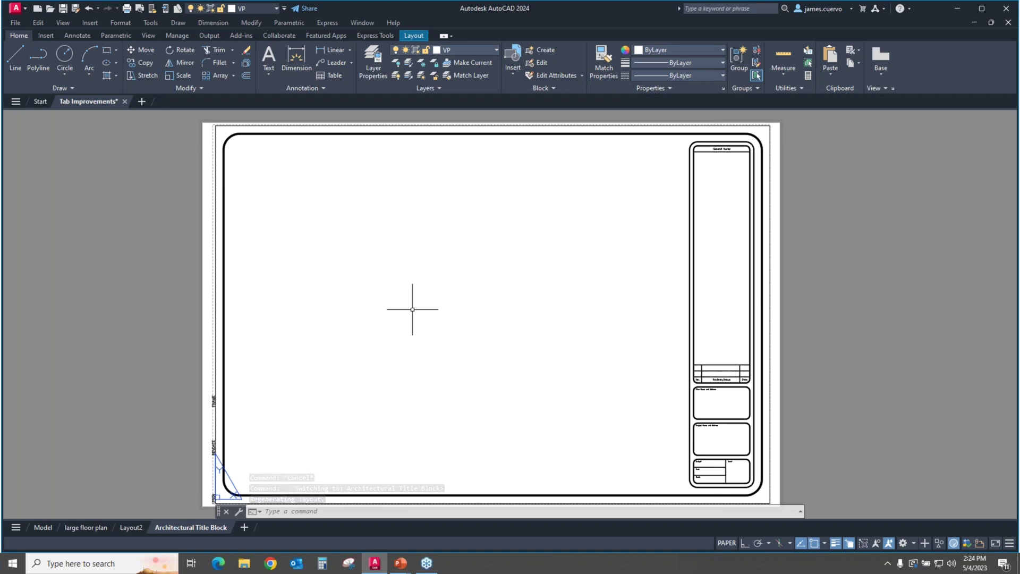
Delete the Architectural Title Block layout, then Layout2, confirming each deletion with OK
{"action": "right_click", "coordinate": [215, 529]}
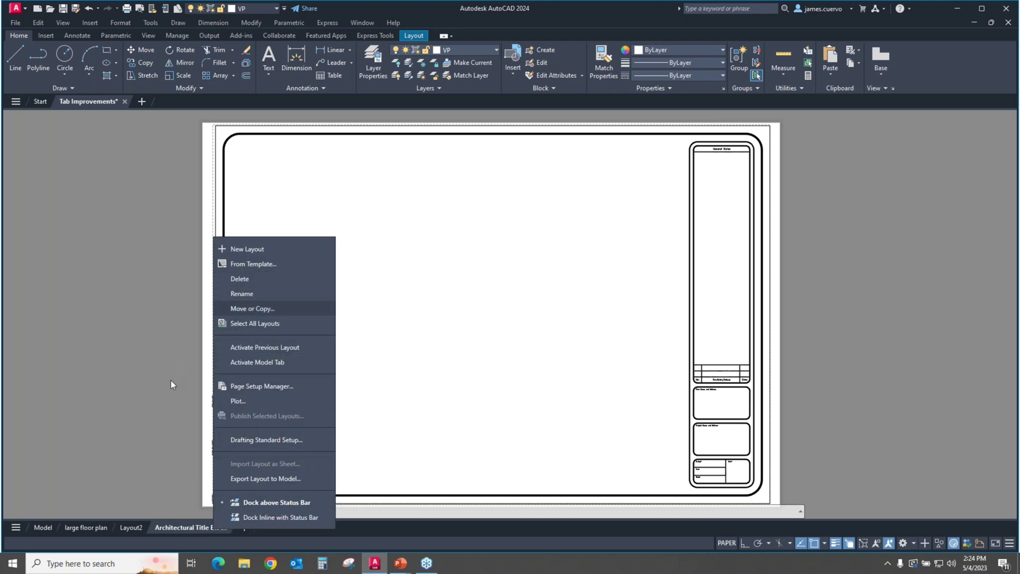
{"action": "left_click", "coordinate": [238, 278]}
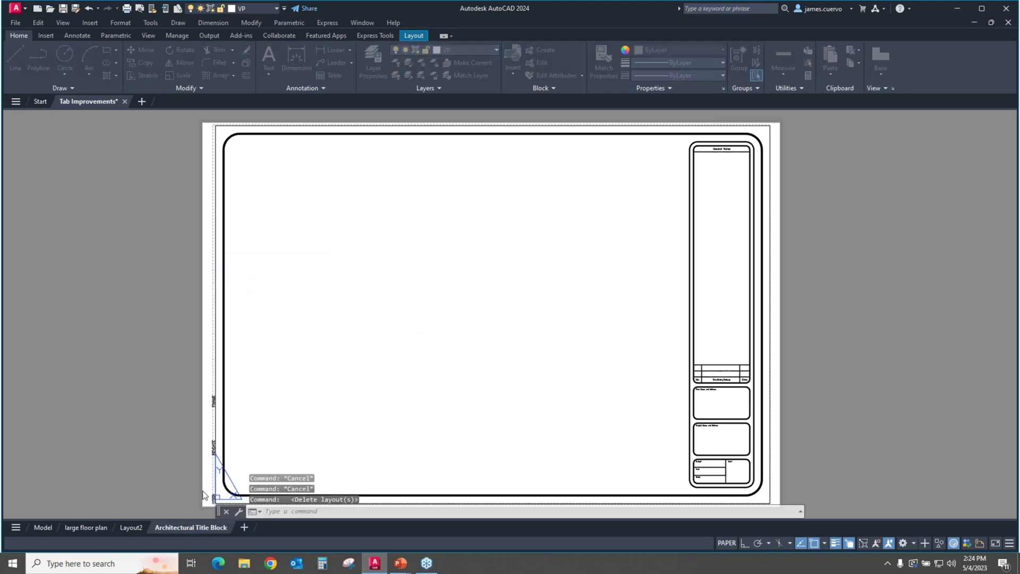
{"action": "left_click", "coordinate": [526, 318]}
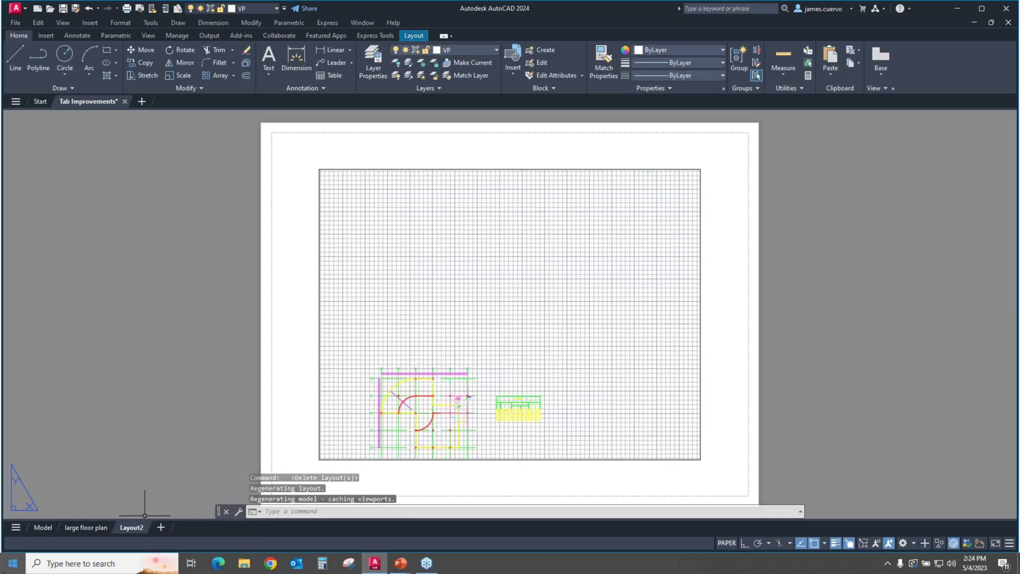
{"action": "right_click", "coordinate": [131, 529]}
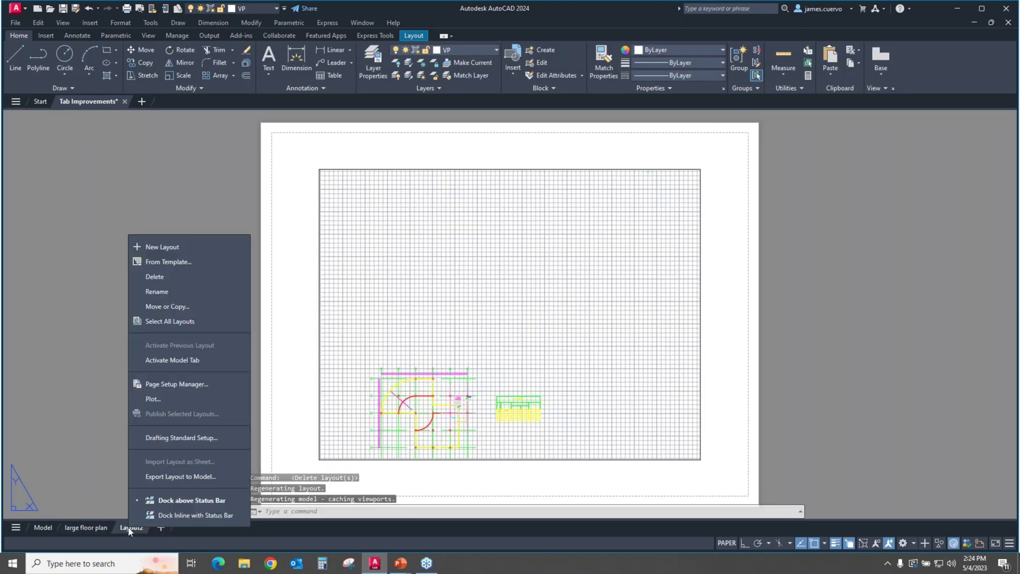
{"action": "left_click", "coordinate": [153, 276]}
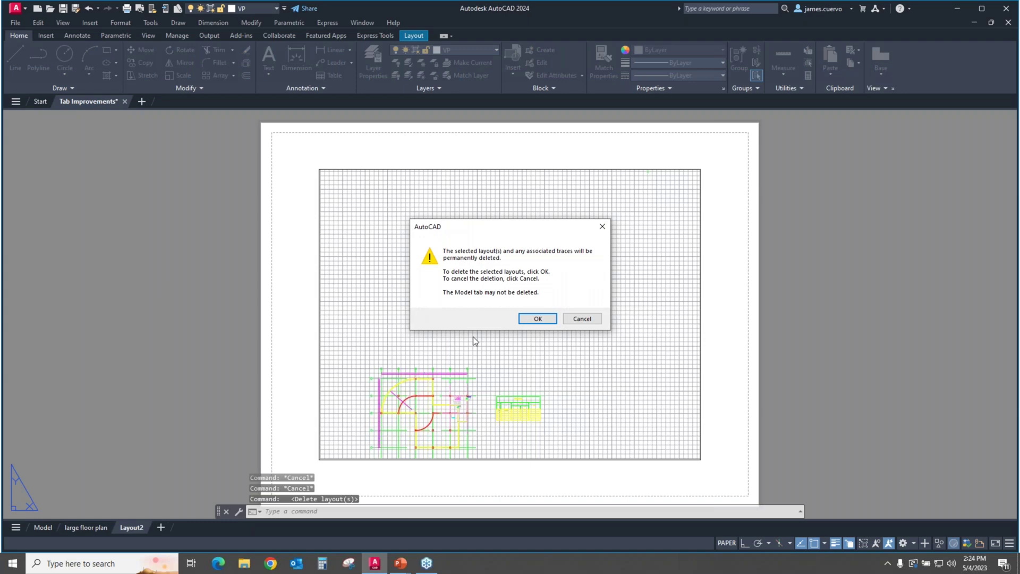
{"action": "left_click", "coordinate": [538, 318]}
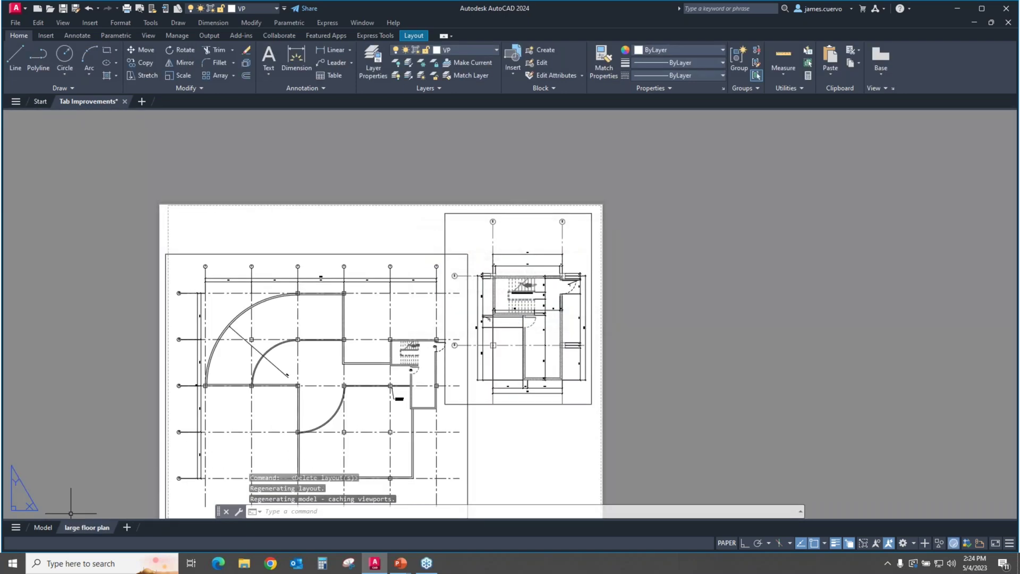
Add a new Layout1 with the + button beside the layout tabs and switch to it
{"action": "left_click", "coordinate": [16, 527]}
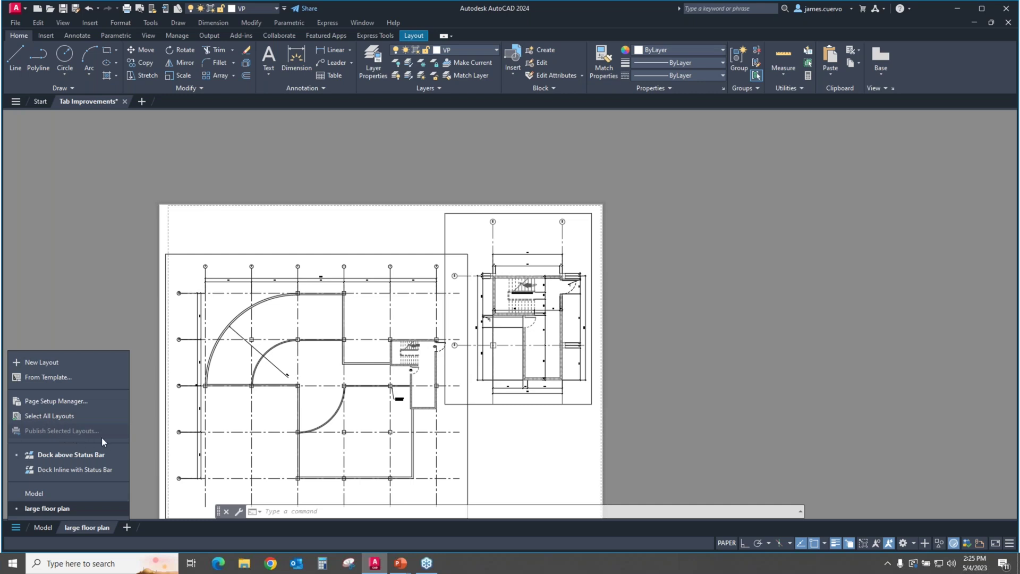
{"action": "left_click", "coordinate": [75, 301]}
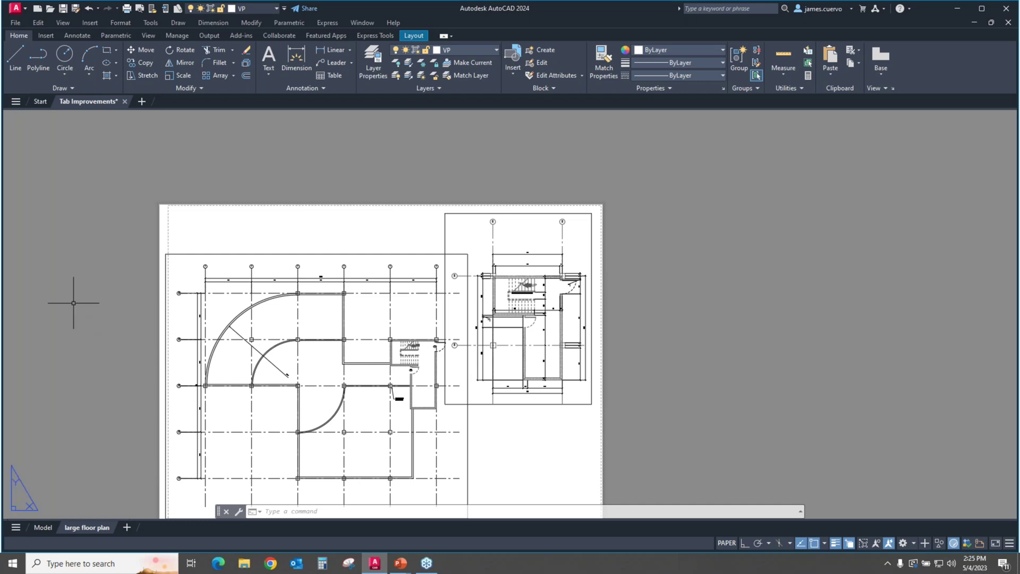
{"action": "left_click", "coordinate": [126, 527]}
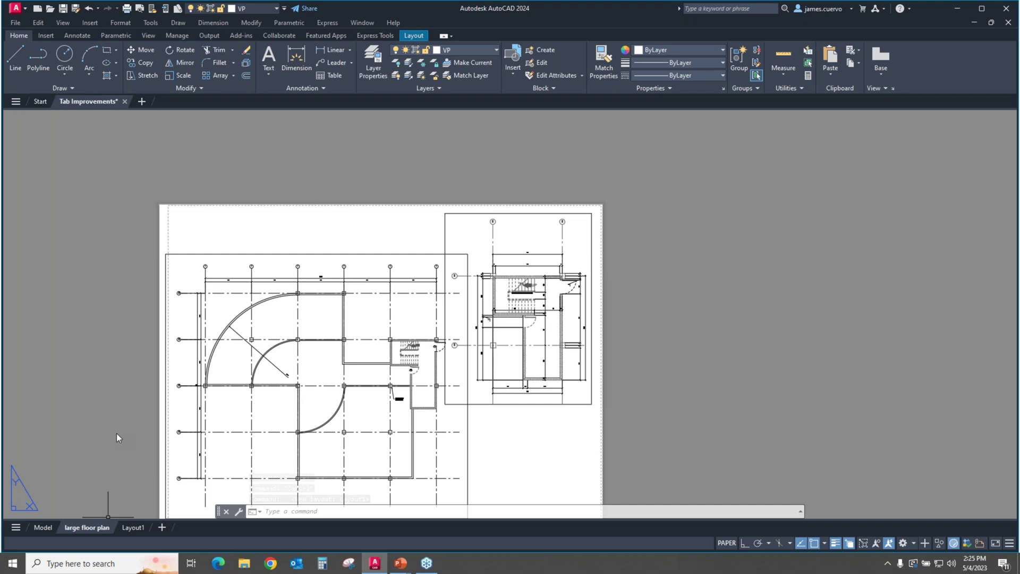
{"action": "left_click", "coordinate": [134, 527]}
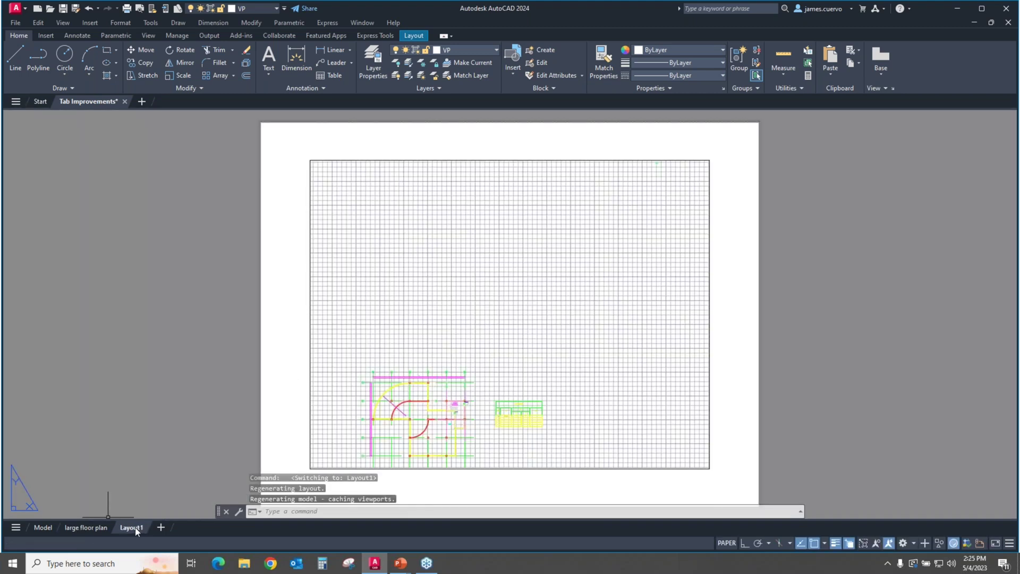
{"action": "left_click", "coordinate": [15, 528]}
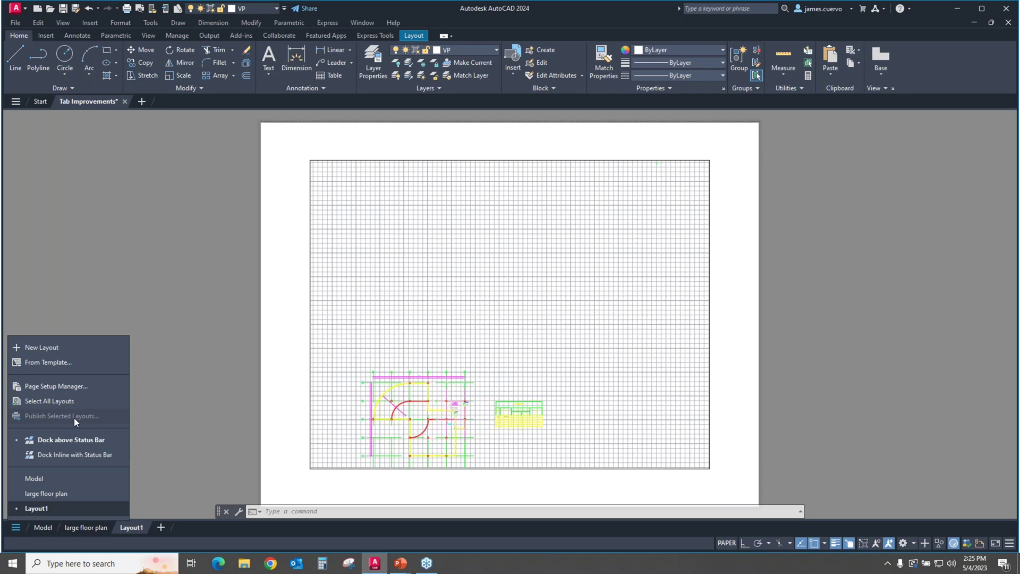
{"action": "left_click", "coordinate": [132, 528]}
{"action": "mouse_move", "coordinate": [98, 527]}
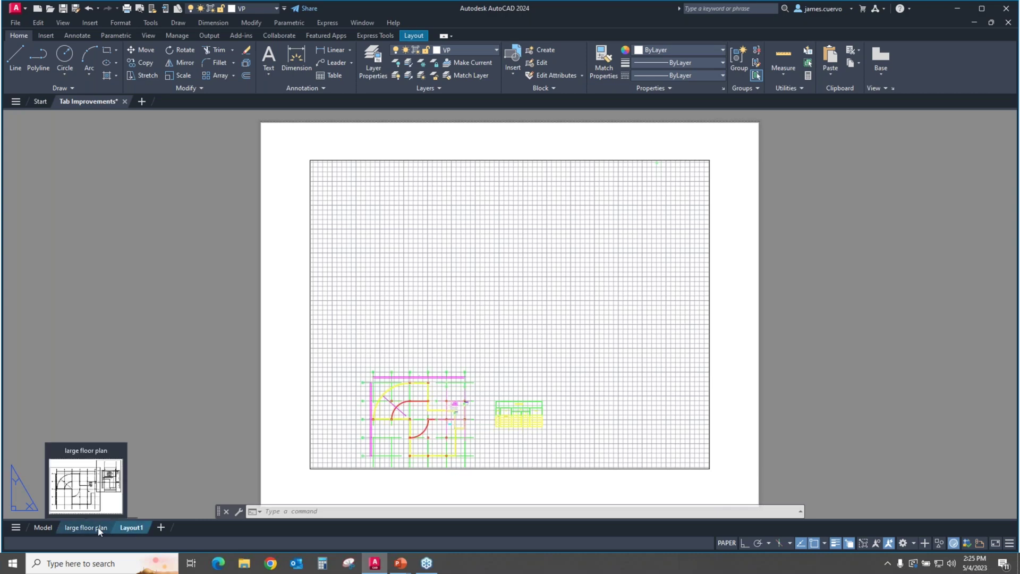
{"action": "left_click", "coordinate": [15, 527]}
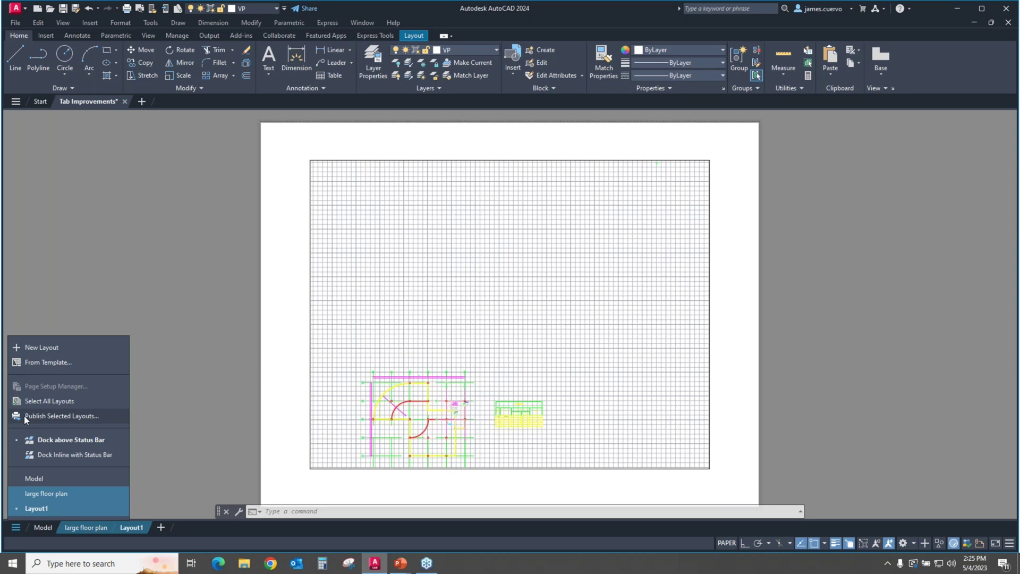
{"action": "left_click", "coordinate": [39, 416]}
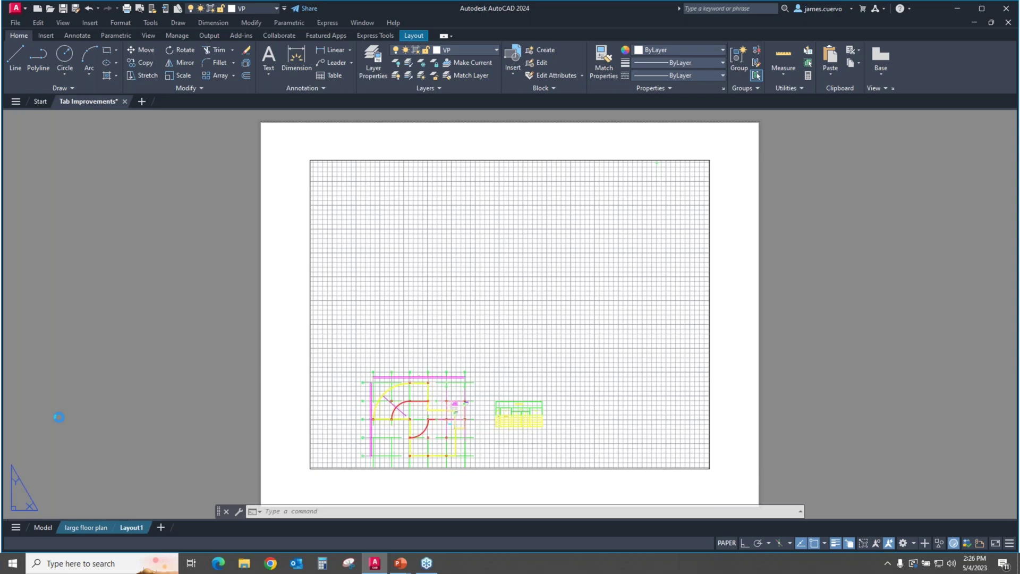
{"action": "left_click_drag", "start_coordinate": [552, 116], "coordinate": [504, 86]}
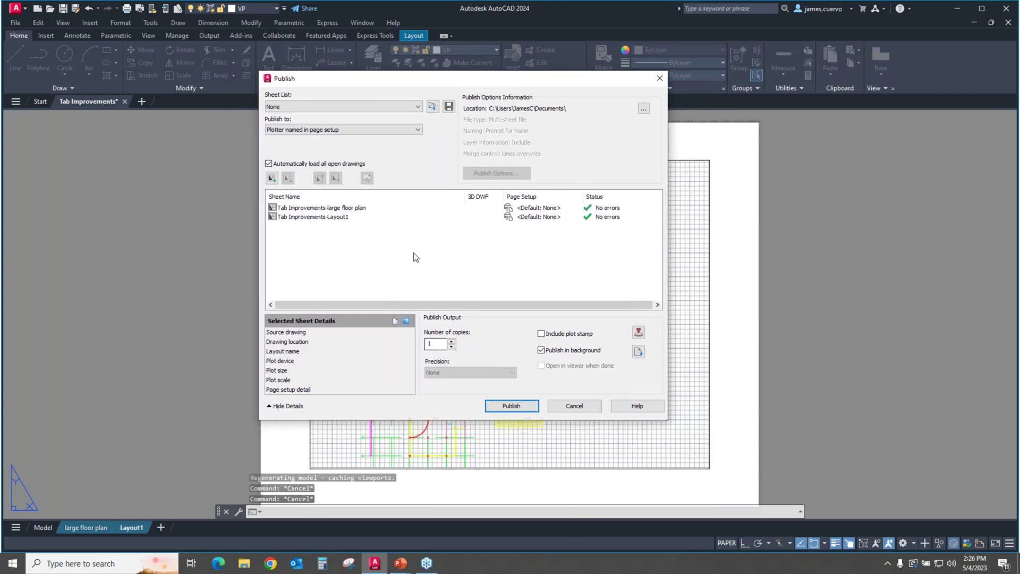
{"action": "left_click", "coordinate": [575, 406]}
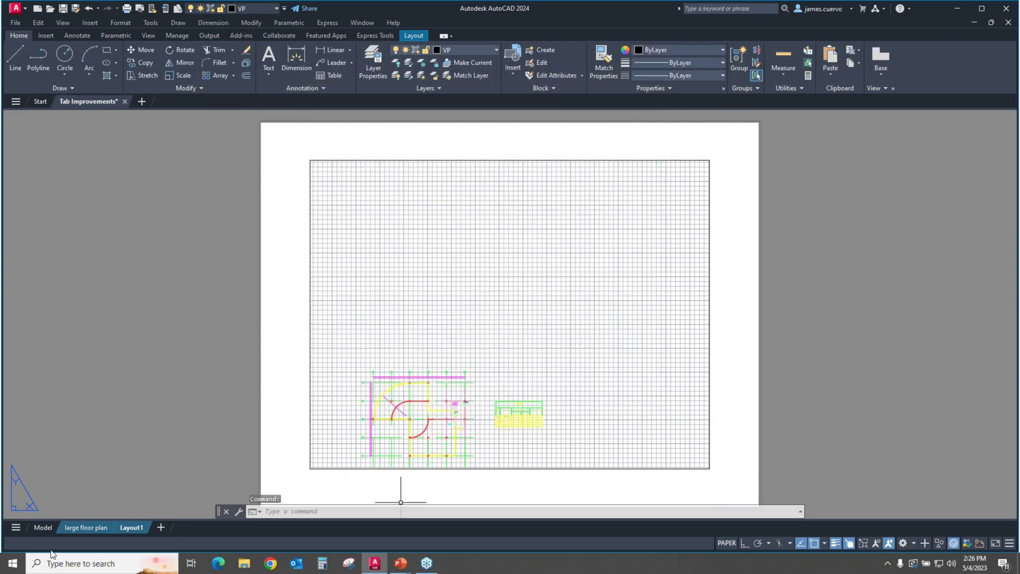
Dock the layout tabs inline with the status bar, then back above it, reopening the layout menu
{"action": "left_click", "coordinate": [17, 527]}
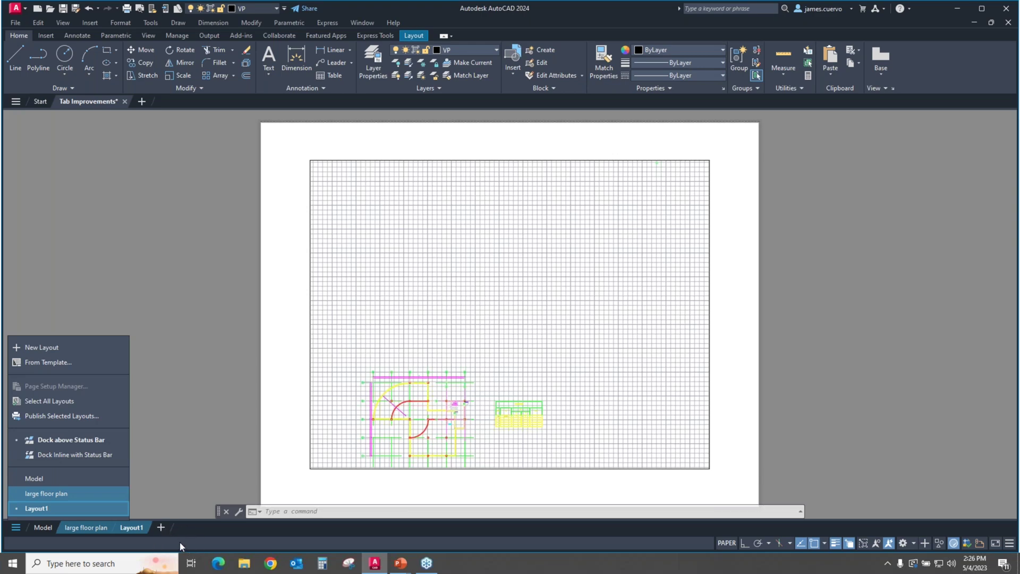
{"action": "left_click", "coordinate": [54, 454]}
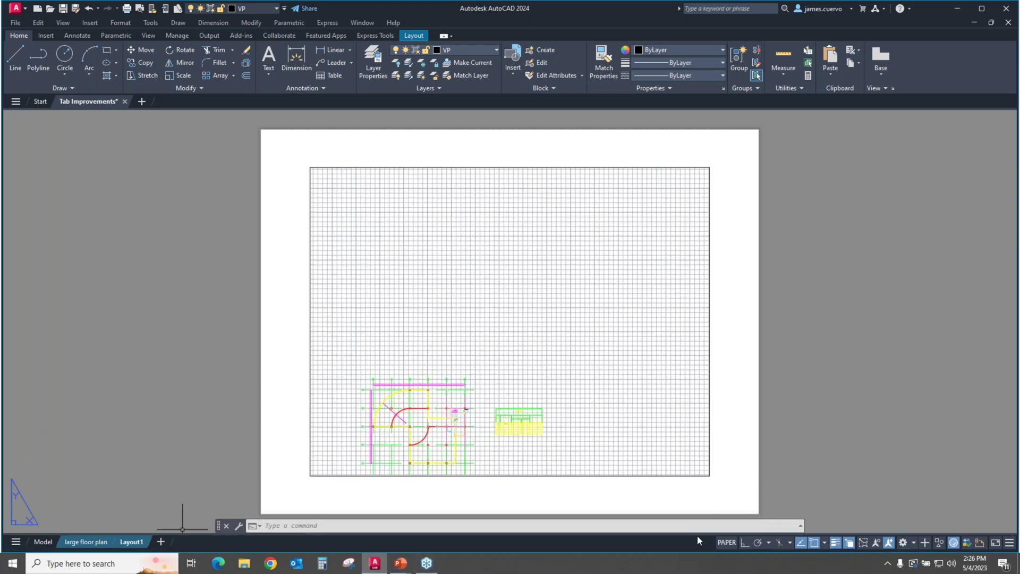
{"action": "left_click", "coordinate": [16, 542]}
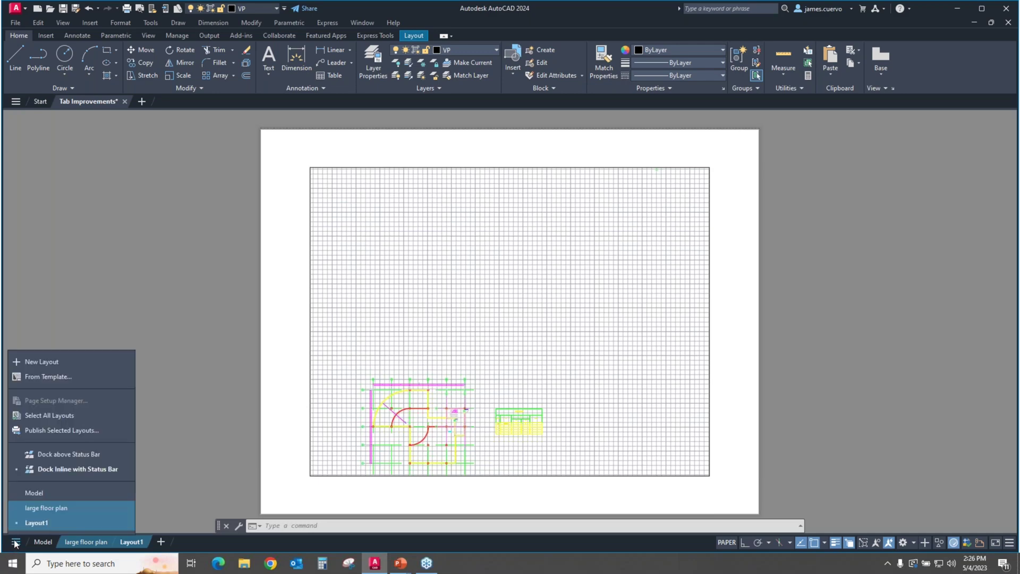
{"action": "left_click", "coordinate": [53, 453]}
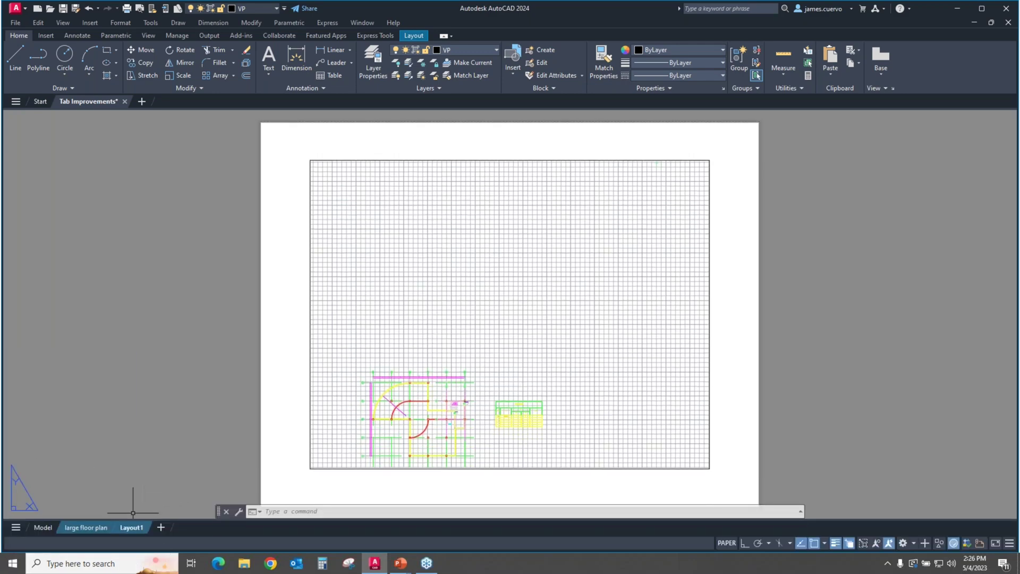
{"action": "left_click", "coordinate": [16, 528]}
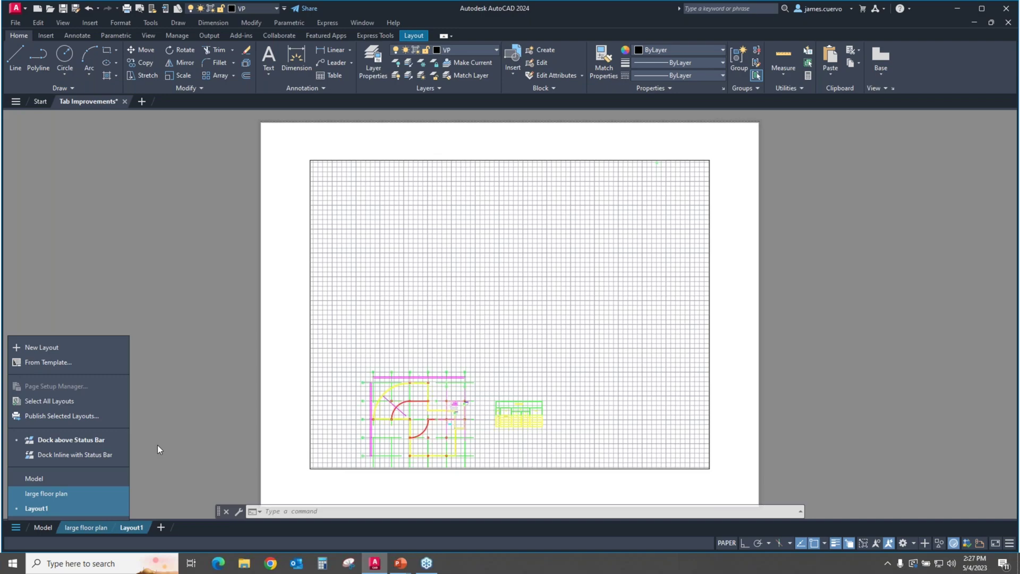
Dismiss the layout options menu by clicking the empty canvas, leaving Layout1's sheet on screen
{"action": "left_click", "coordinate": [166, 428]}
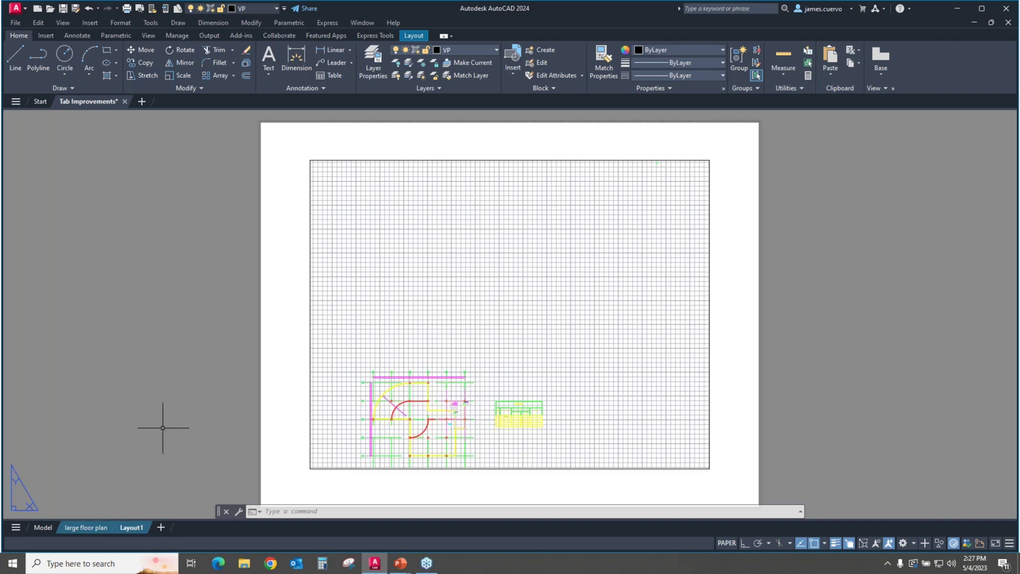